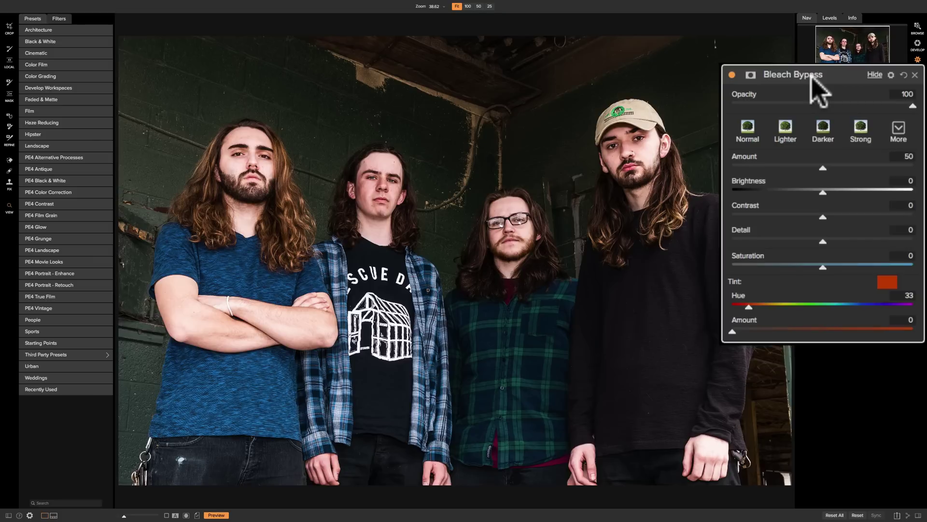
Try the Normal, Lighter, Darker and Strong styles of the Bleach Bypass filter and look through its full style list.
left_click(750, 135)
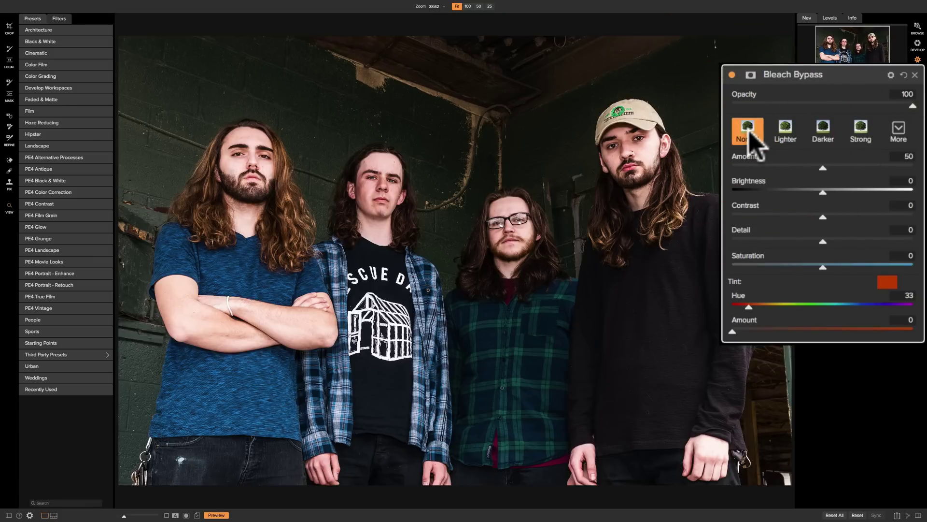
left_click(788, 136)
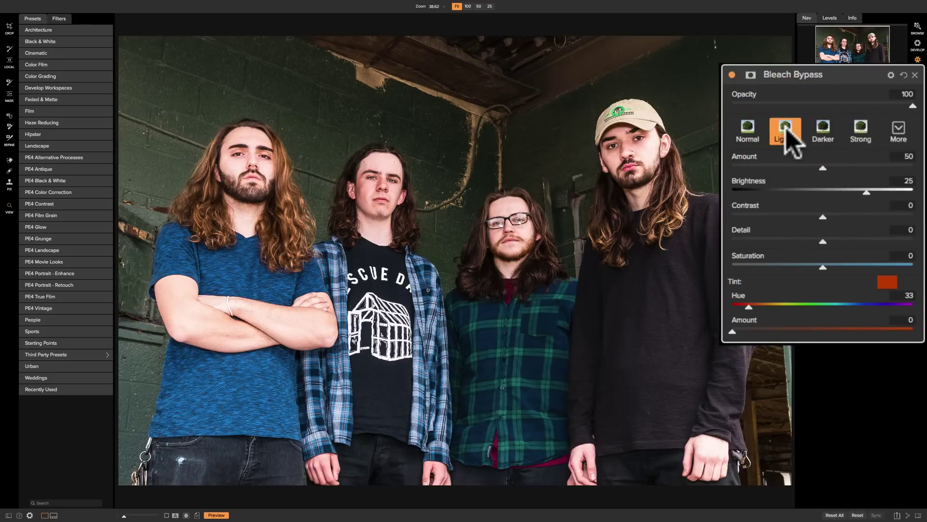
left_click(824, 133)
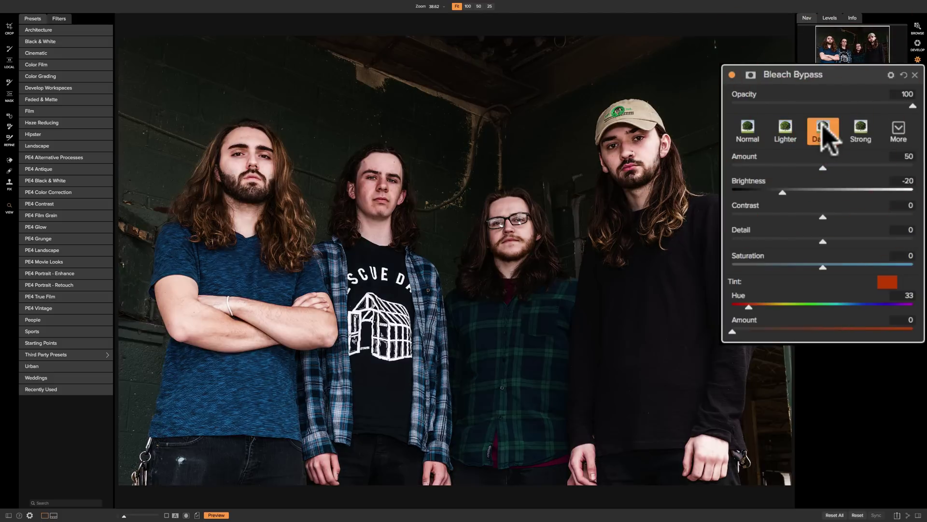
left_click(863, 136)
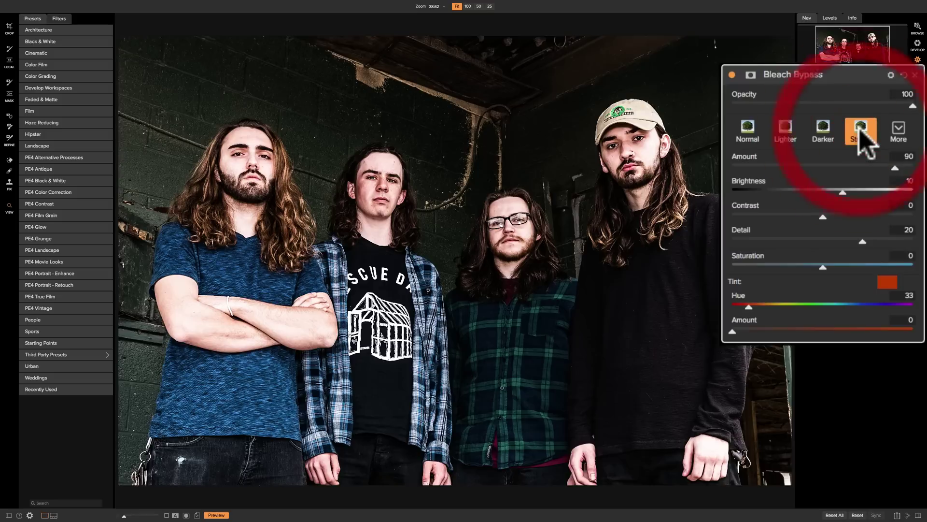
left_click(899, 130)
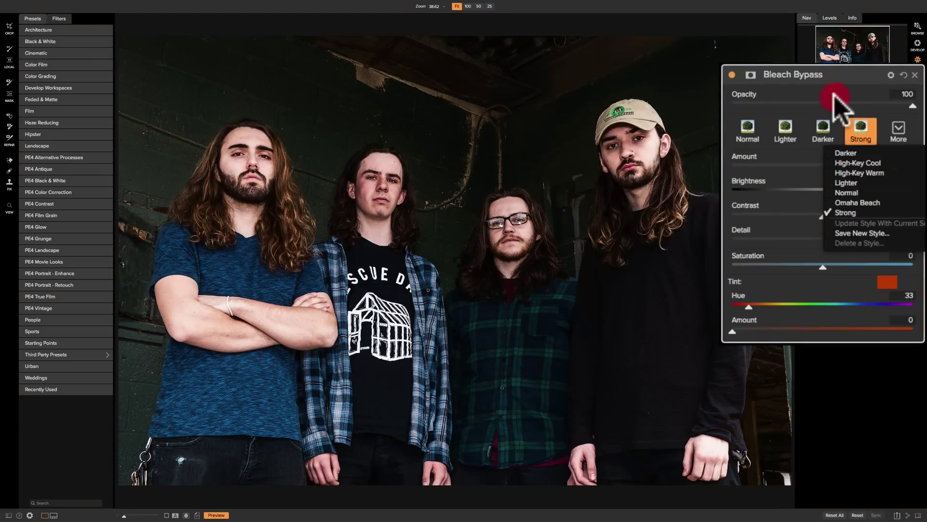
left_click(835, 99)
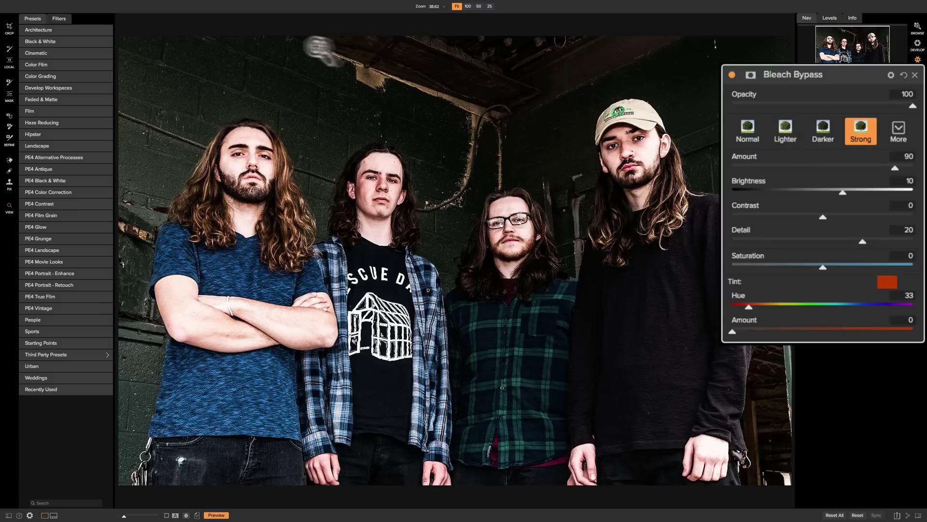
Compare the Bleach Bypass styles in a full-screen preview grid and apply Omaha Beach.
left_click(58, 19)
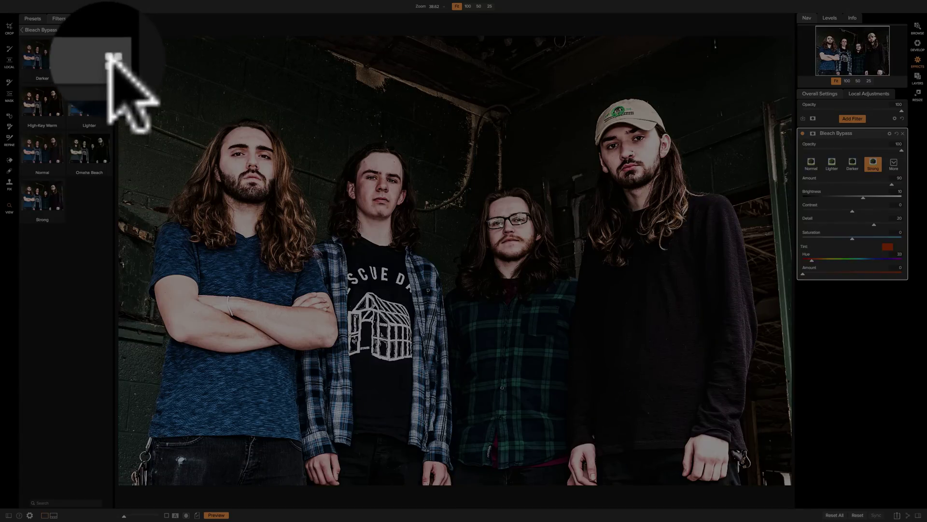
left_click(109, 57)
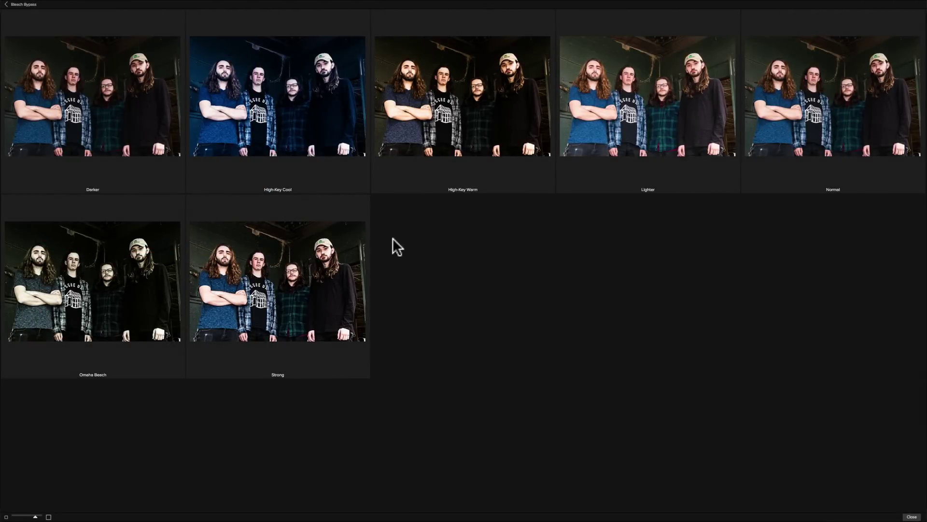
left_click(116, 279)
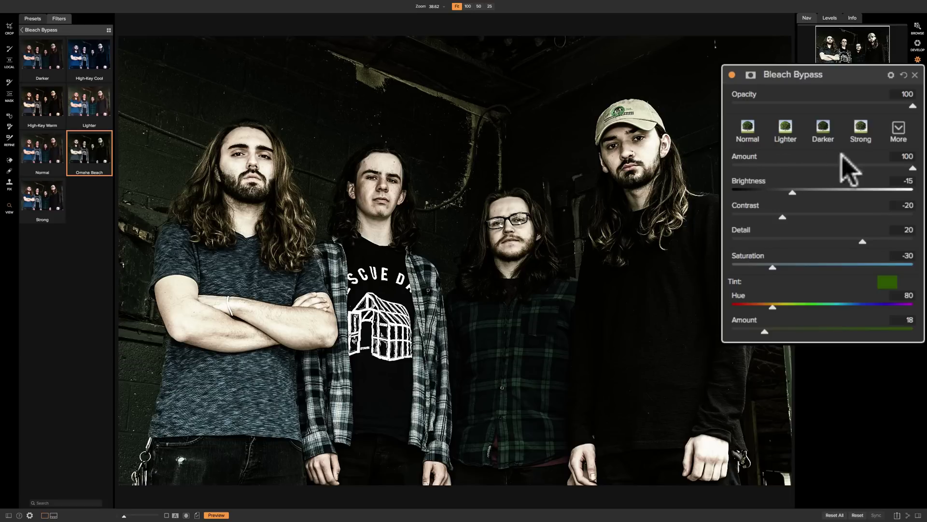
Apply the Normal style and try out its Opacity and Amount, restoring Opacity to 100 and Amount to 50.
left_click(748, 134)
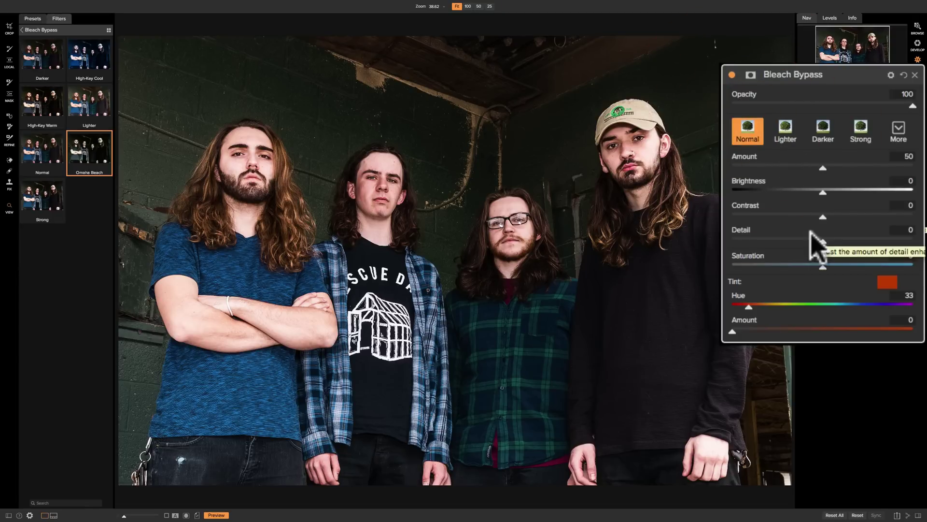
mouse_move(820, 166)
left_mouse_down()
mouse_move(903, 170)
mouse_move(780, 169)
mouse_move(893, 170)
mouse_move(834, 168)
left_mouse_up()
left_click(747, 133)
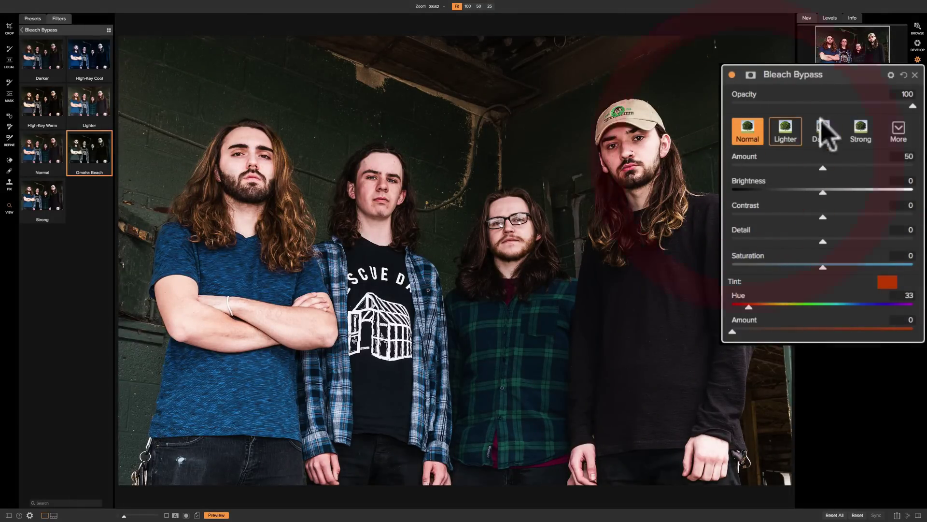
mouse_move(912, 105)
left_mouse_down()
mouse_move(759, 106)
mouse_move(917, 106)
left_mouse_up()
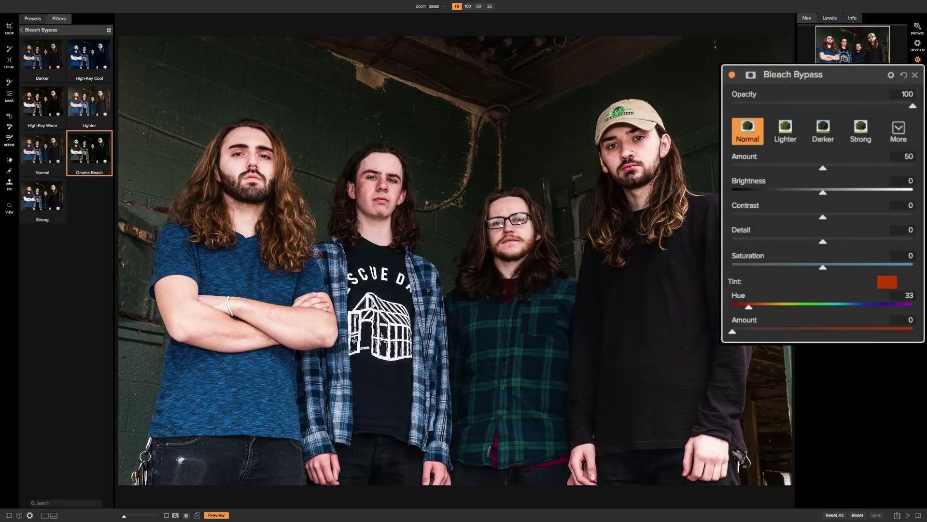
mouse_move(821, 167)
left_mouse_down()
mouse_move(865, 168)
mouse_move(770, 168)
mouse_move(837, 167)
left_mouse_up()
double_click(755, 156)
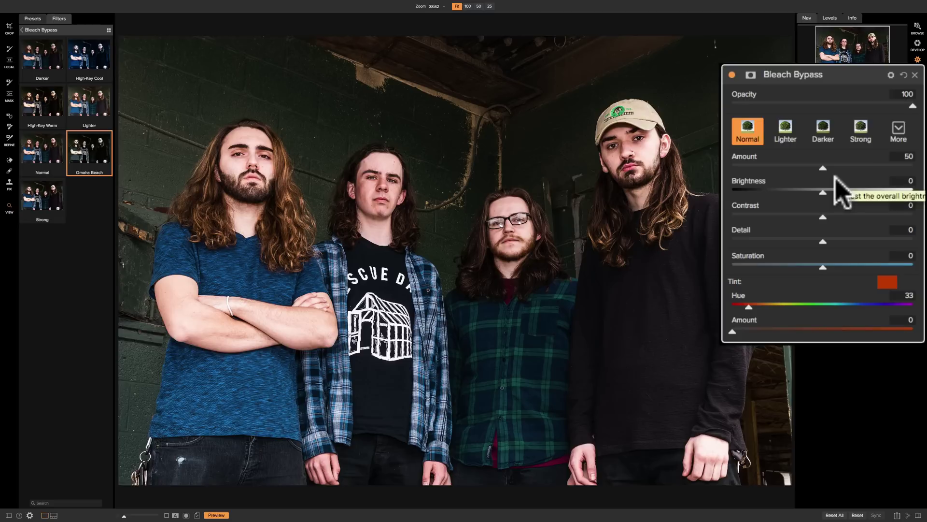
Try out the filter's Brightness and Contrast, resetting both to 0.
left_click_drag(823, 192, 787, 197)
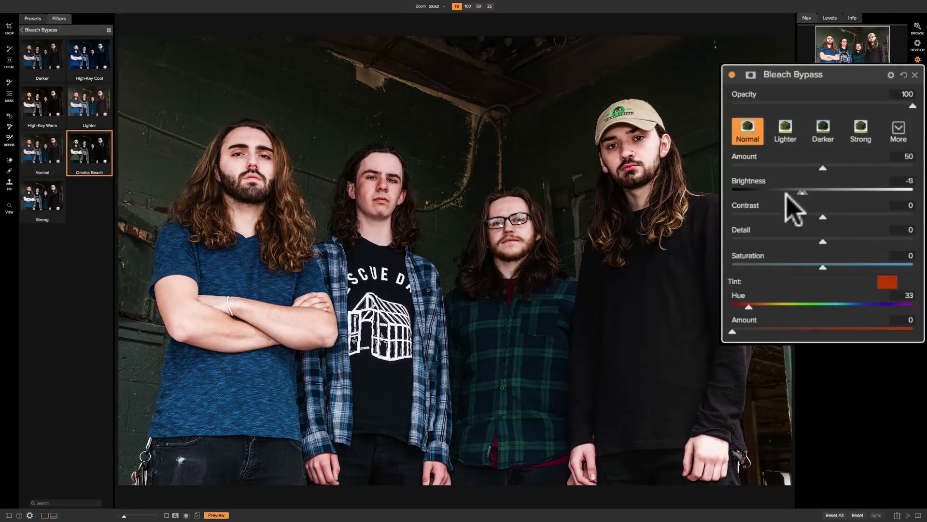
double_click(750, 178)
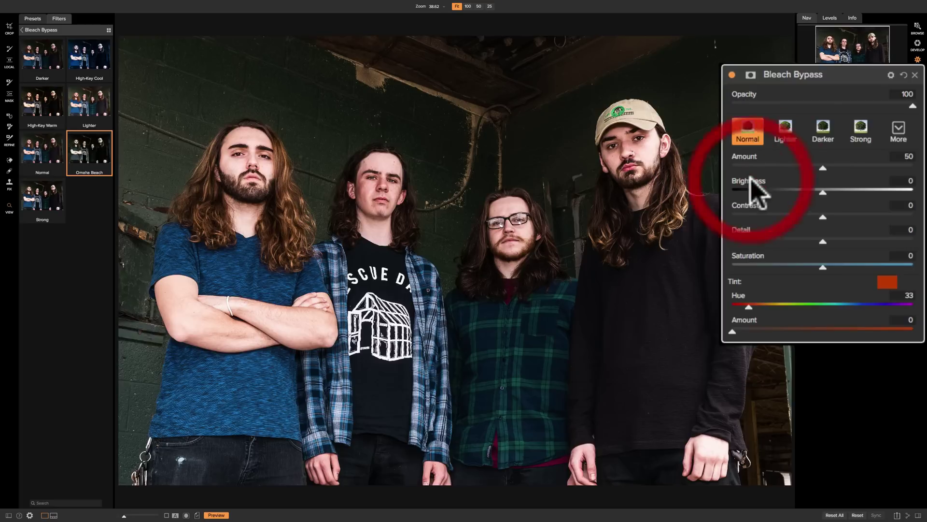
left_click_drag(891, 216, 839, 213)
double_click(749, 208)
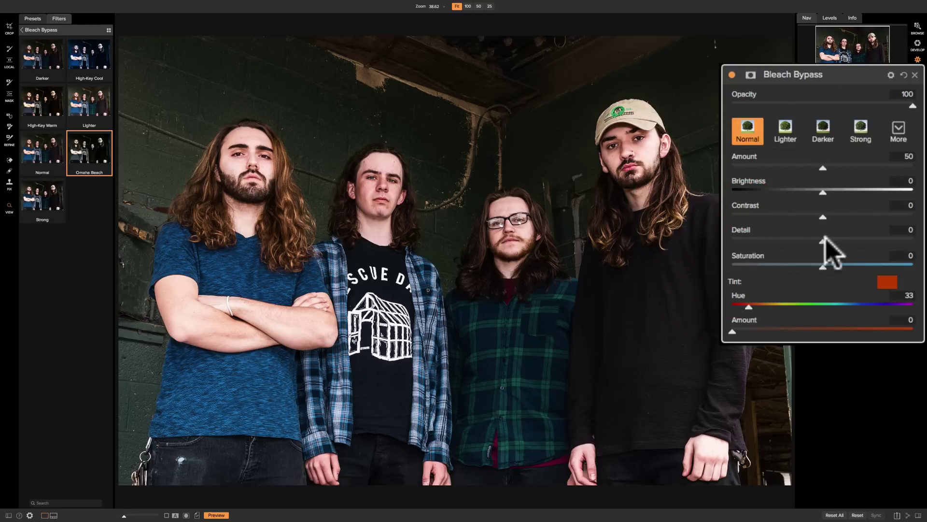
Try Detail at 75 and a shifted Saturation, resetting both to 0.
left_click_drag(823, 239, 902, 240)
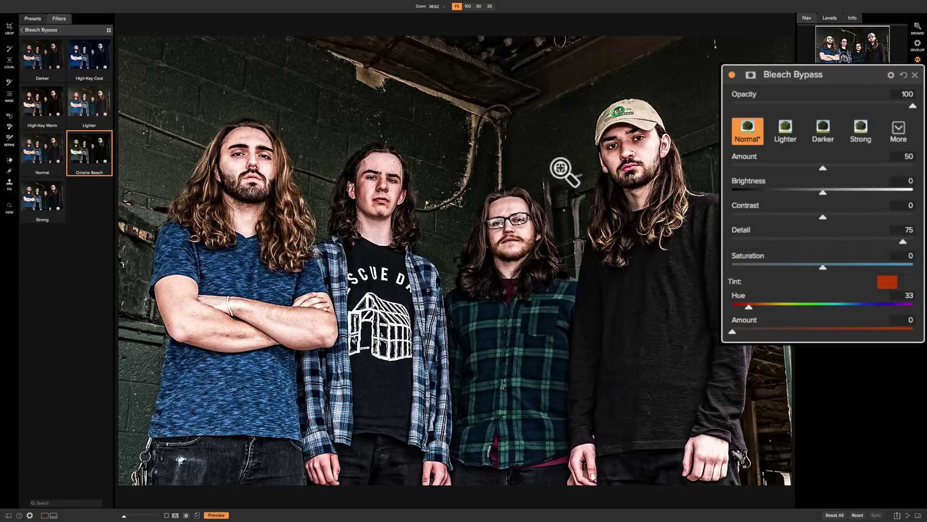
left_click_drag(903, 240, 828, 239)
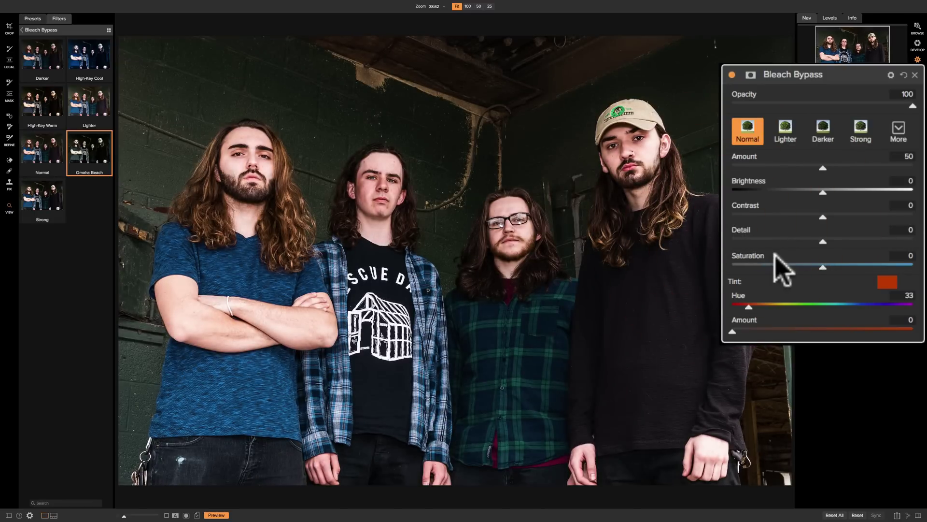
left_click_drag(823, 266, 853, 270)
double_click(751, 254)
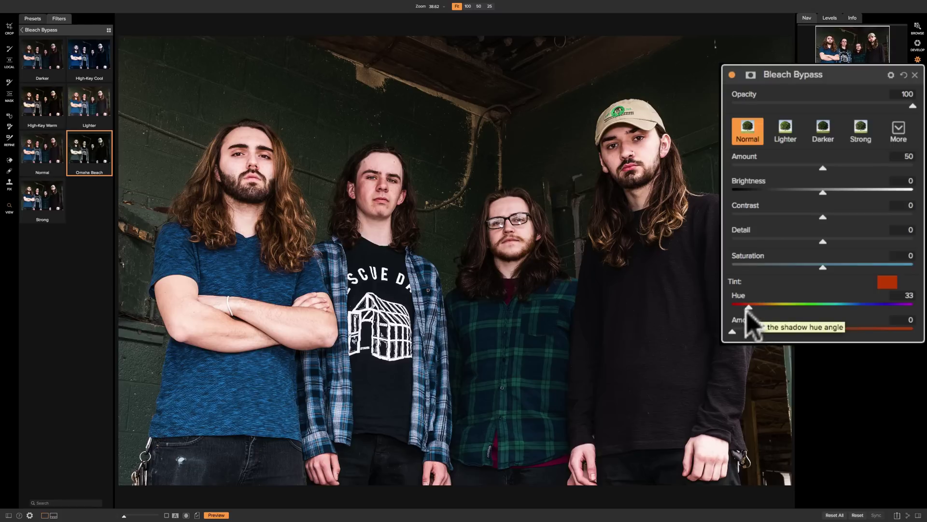
Give the filter a cool tint with Hue 245 and Amount 23.
left_click_drag(757, 305, 875, 310)
left_click_drag(795, 308, 835, 309)
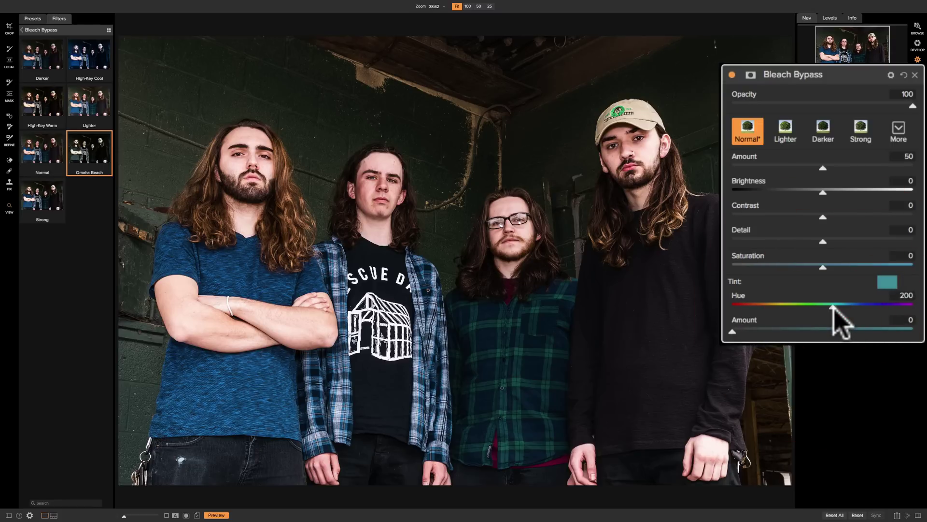
left_click_drag(833, 308, 850, 309)
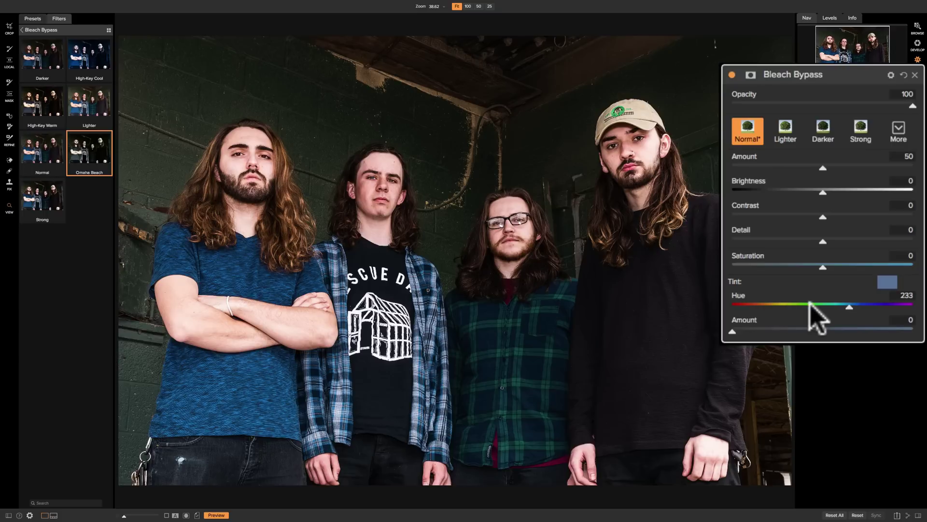
left_click(850, 306)
left_click_drag(850, 308, 851, 307)
left_click(851, 307)
left_click_drag(851, 307, 852, 307)
left_click(853, 307)
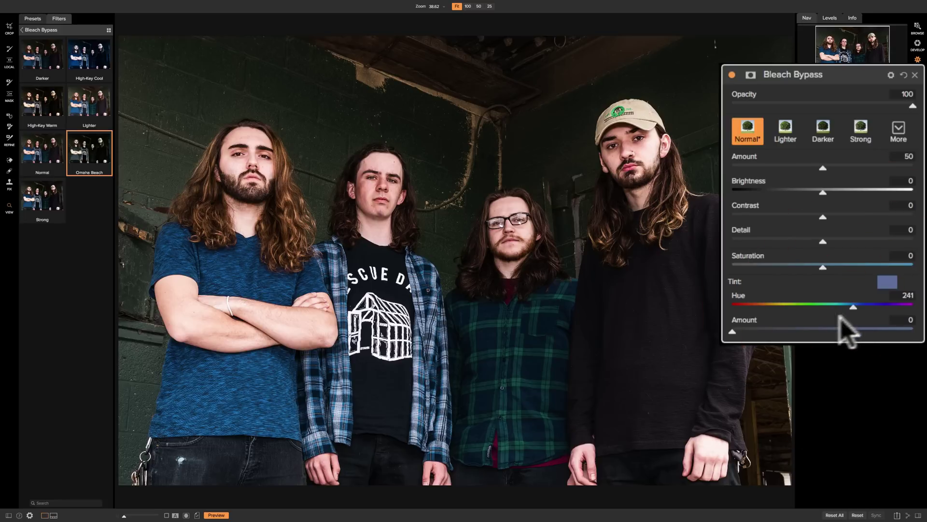
left_click_drag(732, 331, 774, 331)
left_click_drag(853, 308, 855, 307)
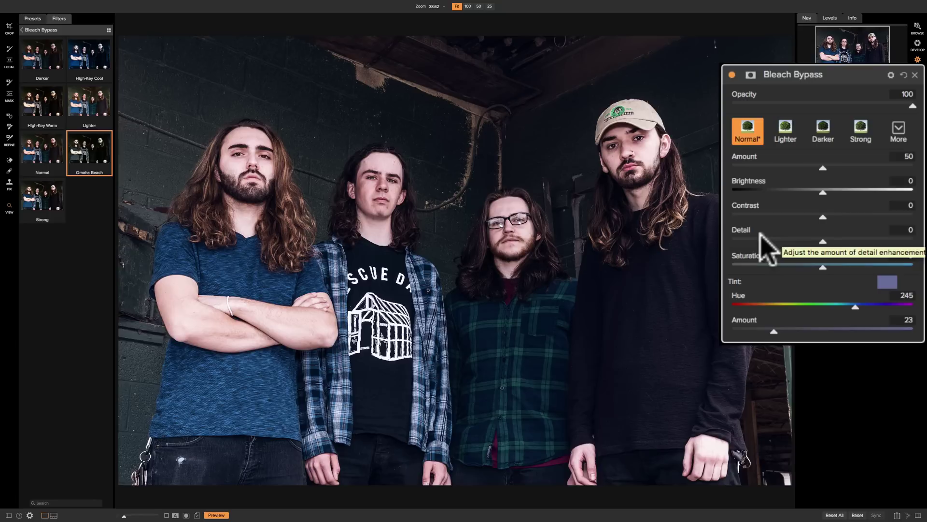
Set the filter's Detail to 10, Brightness to -24 and Contrast to 12.
left_click(837, 243)
mouse_move(836, 241)
left_mouse_down()
mouse_move(844, 243)
mouse_move(783, 242)
mouse_move(843, 242)
left_mouse_up()
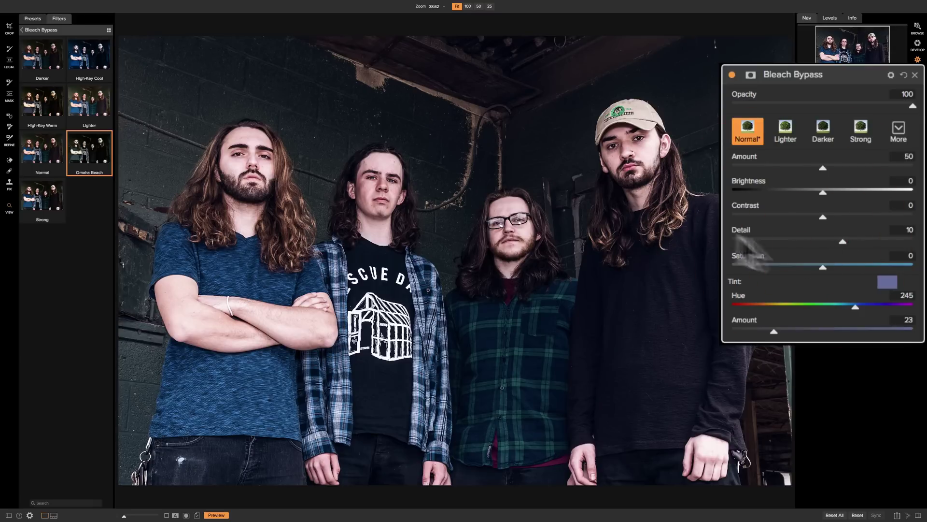
left_click_drag(823, 191, 779, 191)
left_click_drag(823, 217, 847, 219)
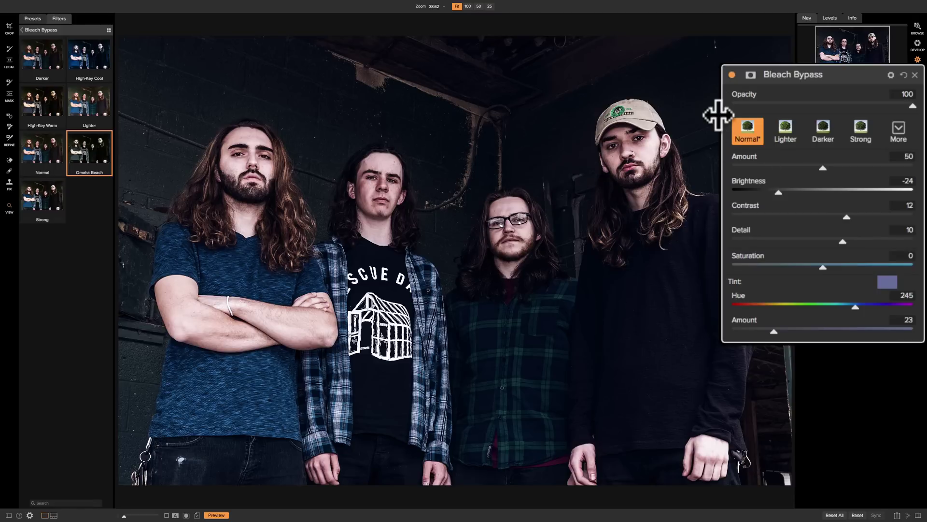
Refine the bleach effect with Amount 66, Brightness -30, Detail 3 and Saturation -1.
left_click_drag(776, 193, 775, 192)
left_click_drag(821, 166, 853, 169)
mouse_move(821, 266)
left_mouse_down()
mouse_move(805, 263)
mouse_move(820, 264)
left_mouse_up()
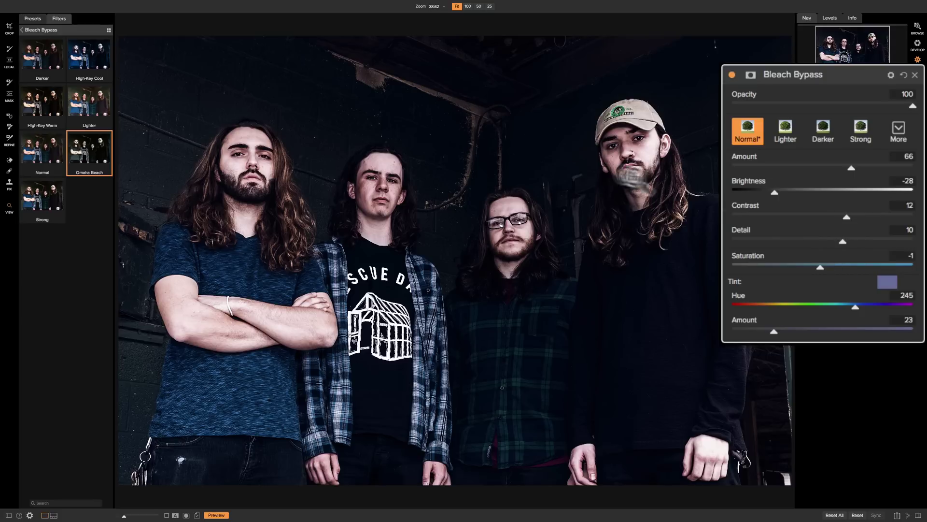
left_click_drag(843, 241, 830, 240)
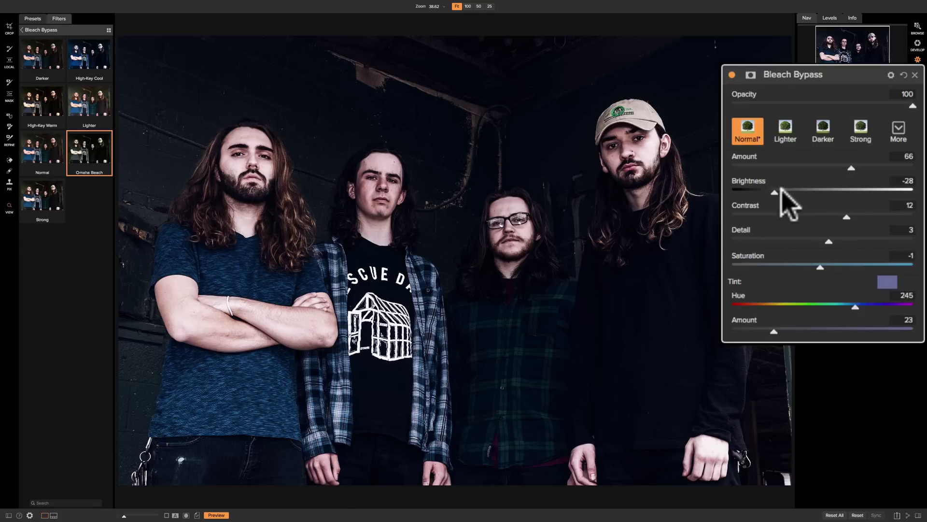
left_click_drag(774, 192, 771, 190)
Save the current filter settings as a new style named "My Style" and choose it in the style list.
left_click(897, 128)
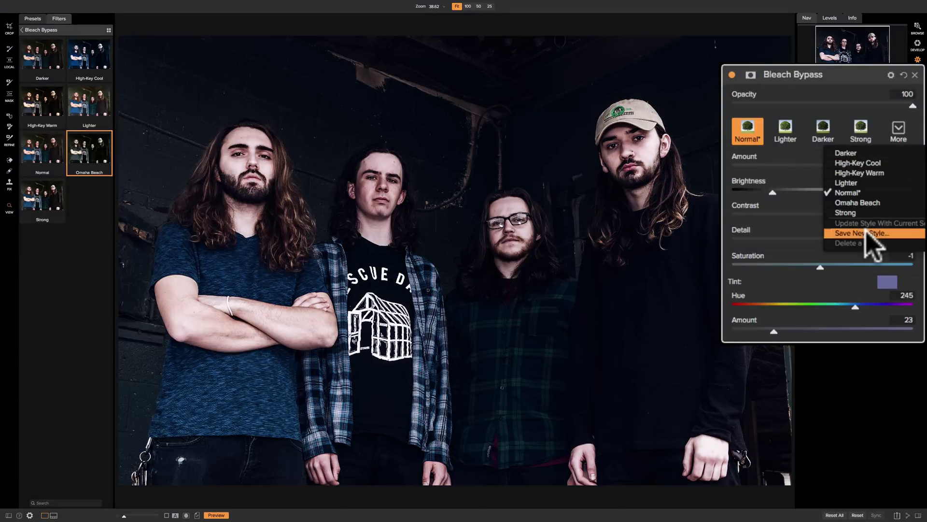
left_click(867, 234)
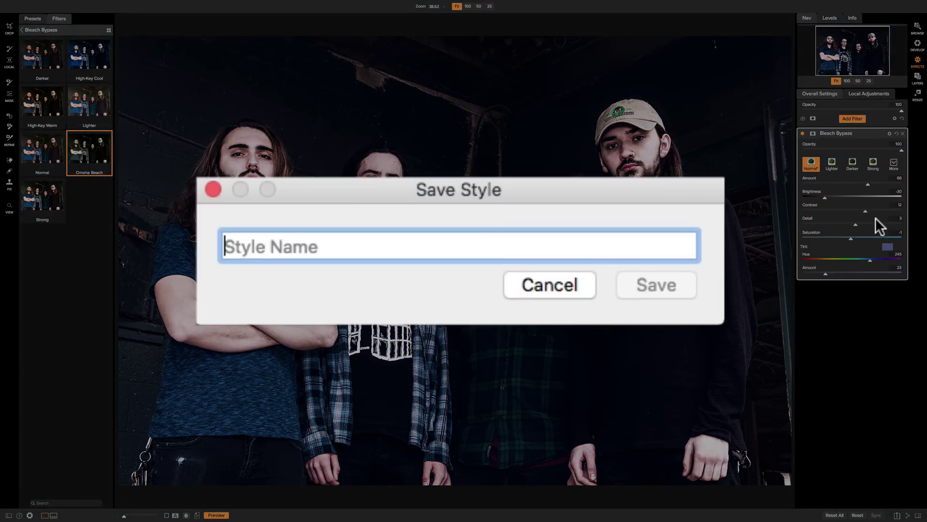
type("My Style")
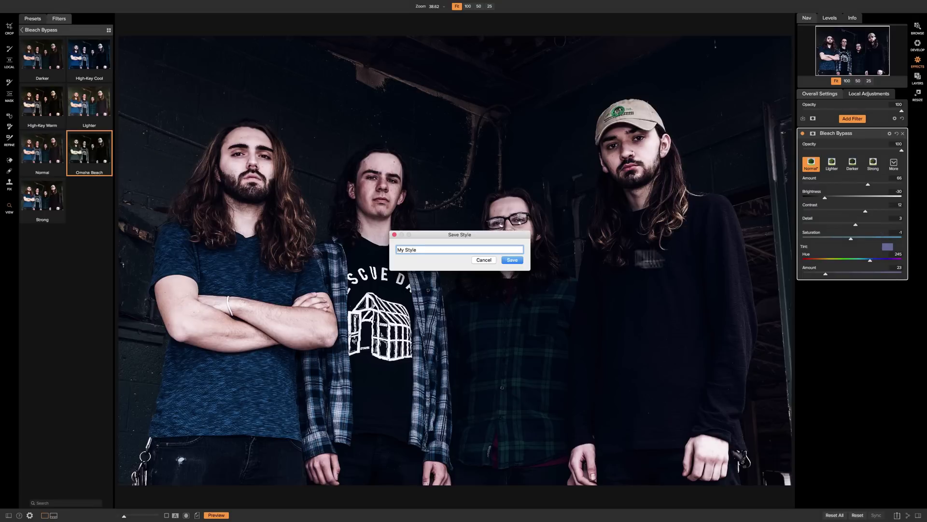
left_click(512, 260)
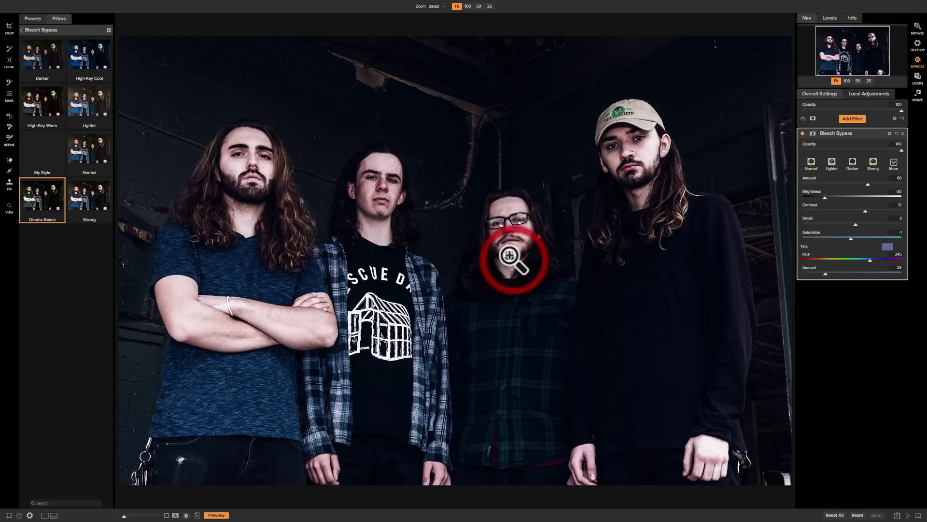
left_click(893, 163)
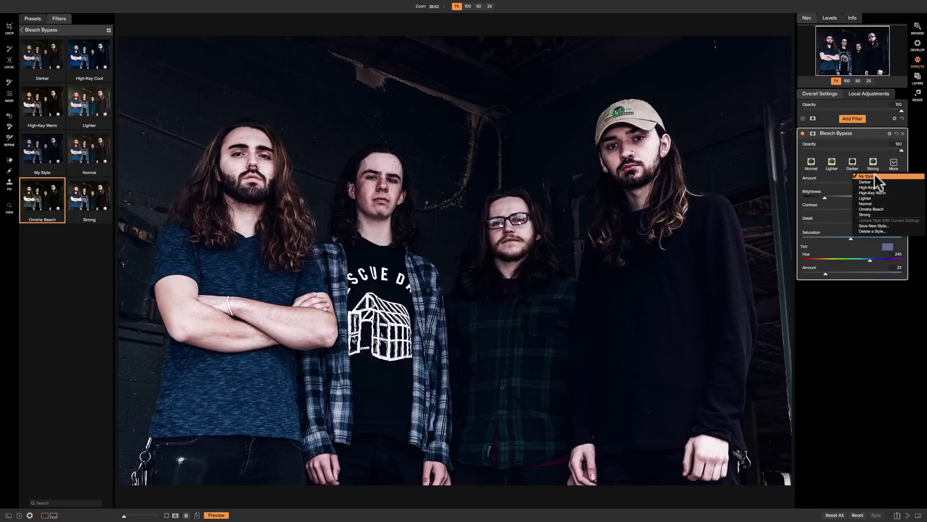
left_click(875, 175)
Replace the Bleach Bypass filter with a fresh one and apply the saved My Style to it.
left_click(902, 134)
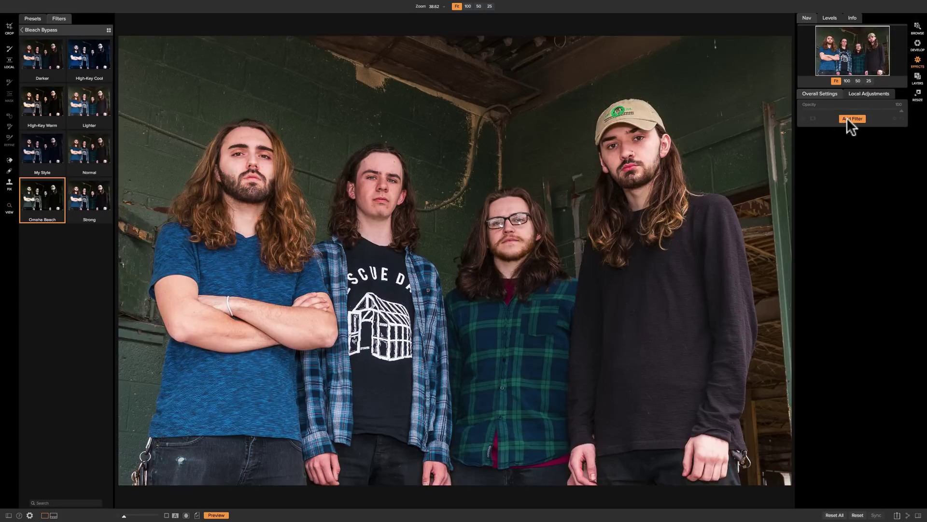
left_click(852, 118)
left_click(824, 144)
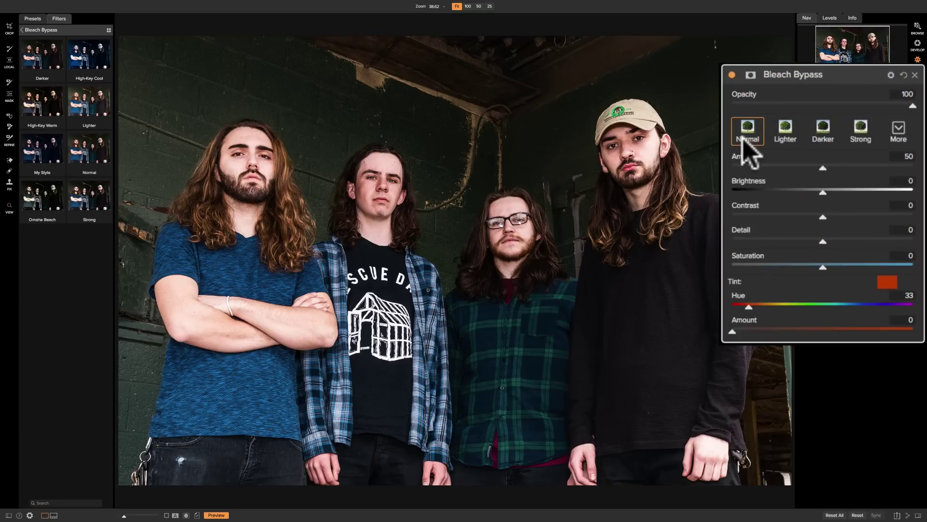
left_click(898, 128)
left_click(850, 153)
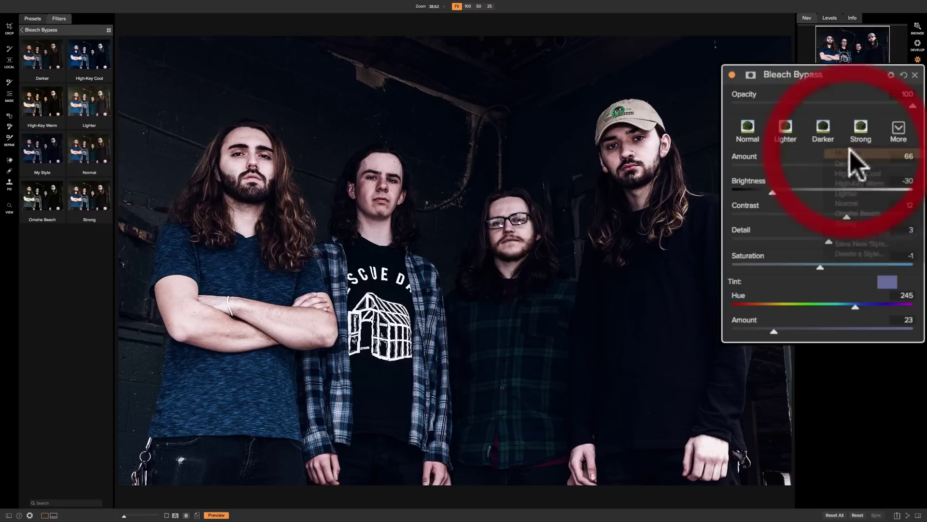